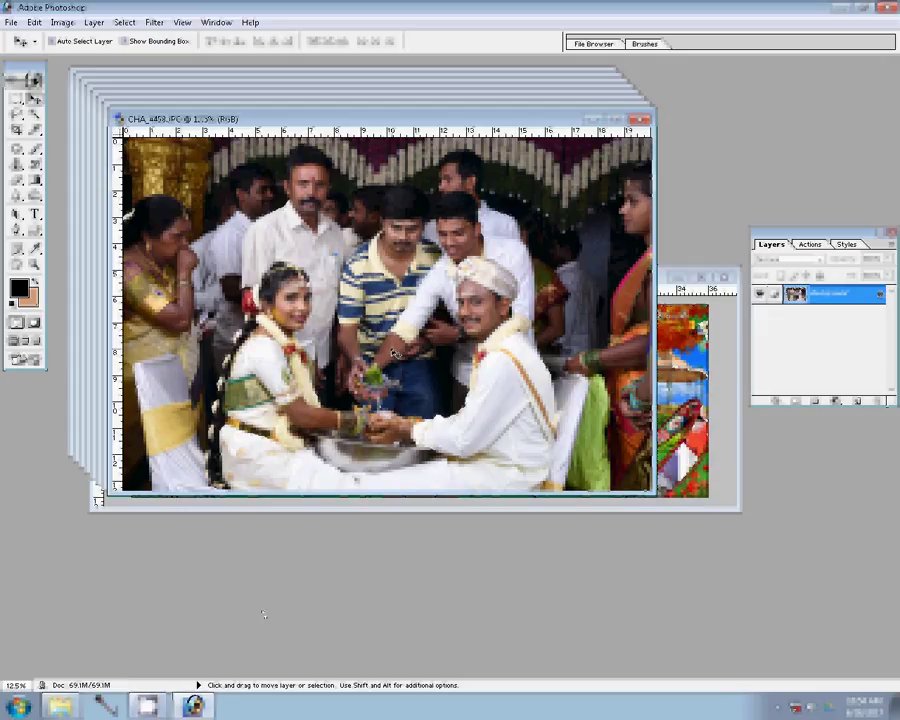
# Resize the ceremony photo to 6 inches wide and bring the garden template forward.
pyautogui.click(62, 22)
pyautogui.press('i')
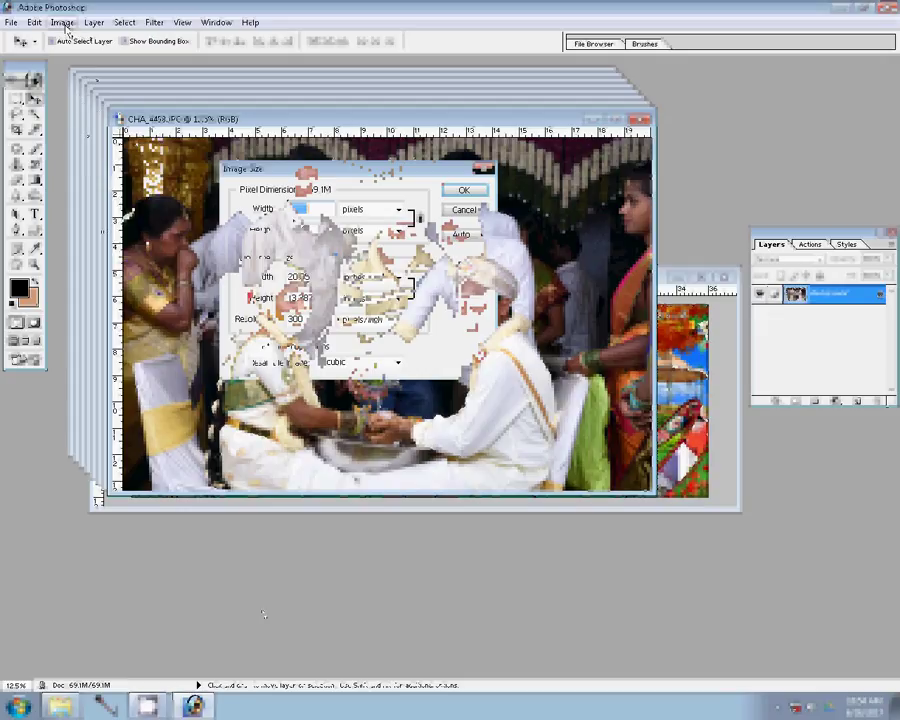
pyautogui.write('6')
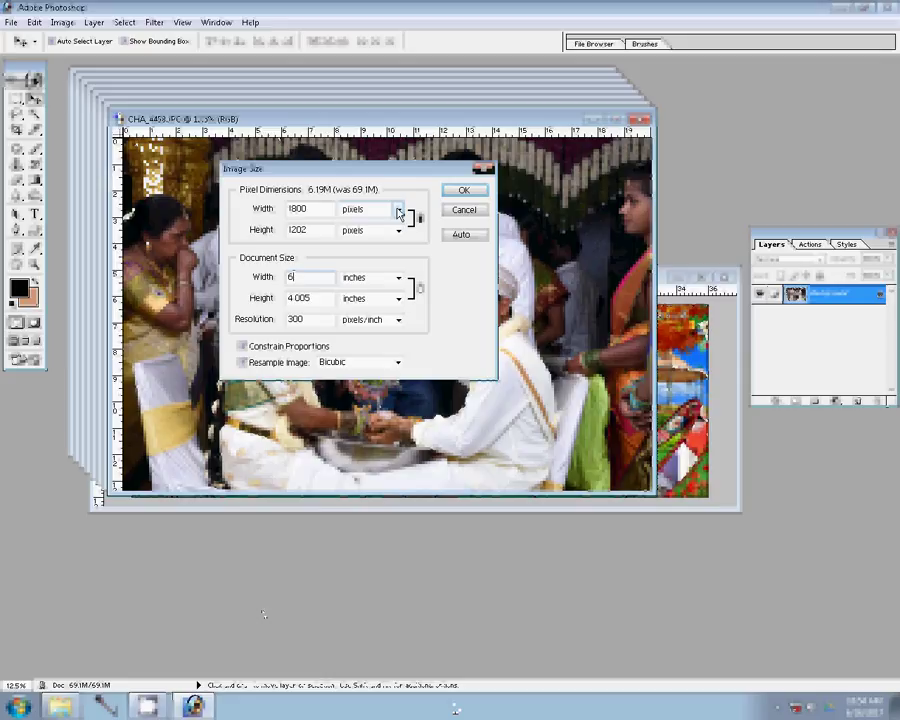
pyautogui.press('Return')
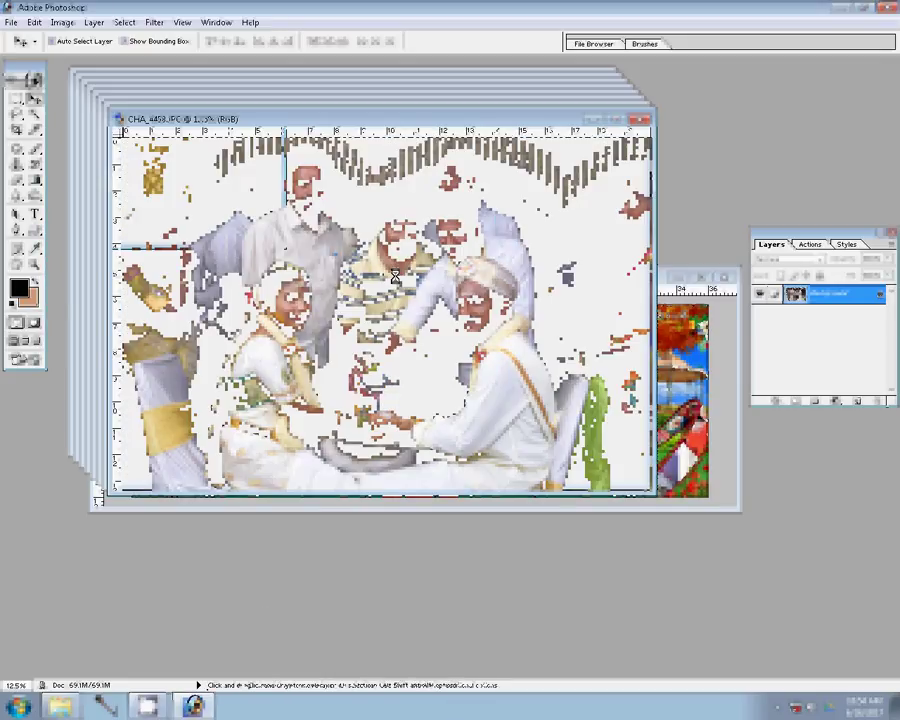
pyautogui.click(668, 388)
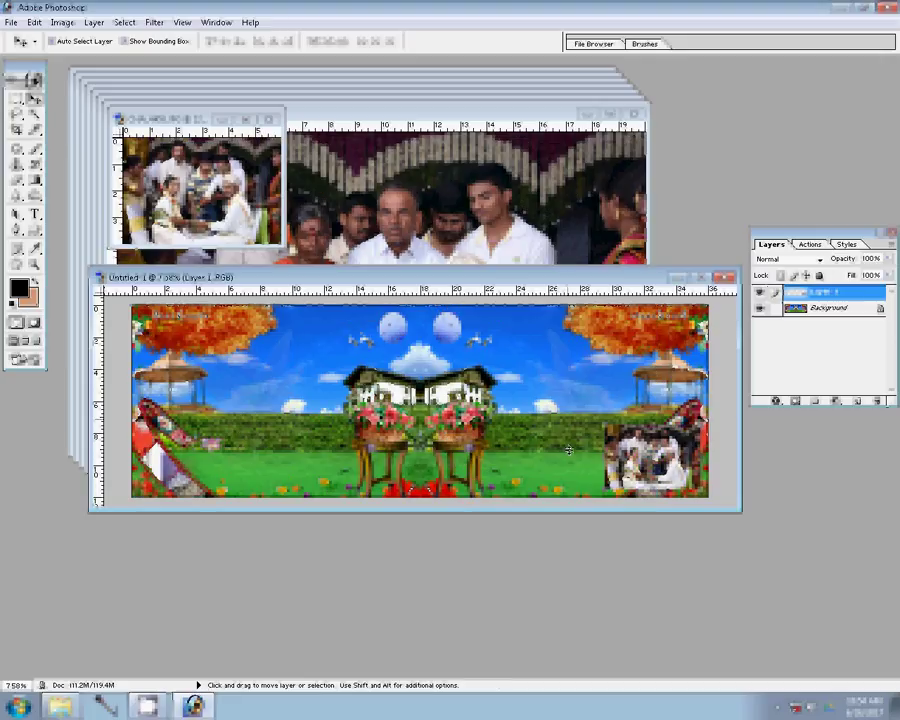
# Close the placed photo, free-transform Layer 1 to fill the lower-right column, and close the source.
pyautogui.click(484, 236)
pyautogui.hotkey('ctrl', 'w')
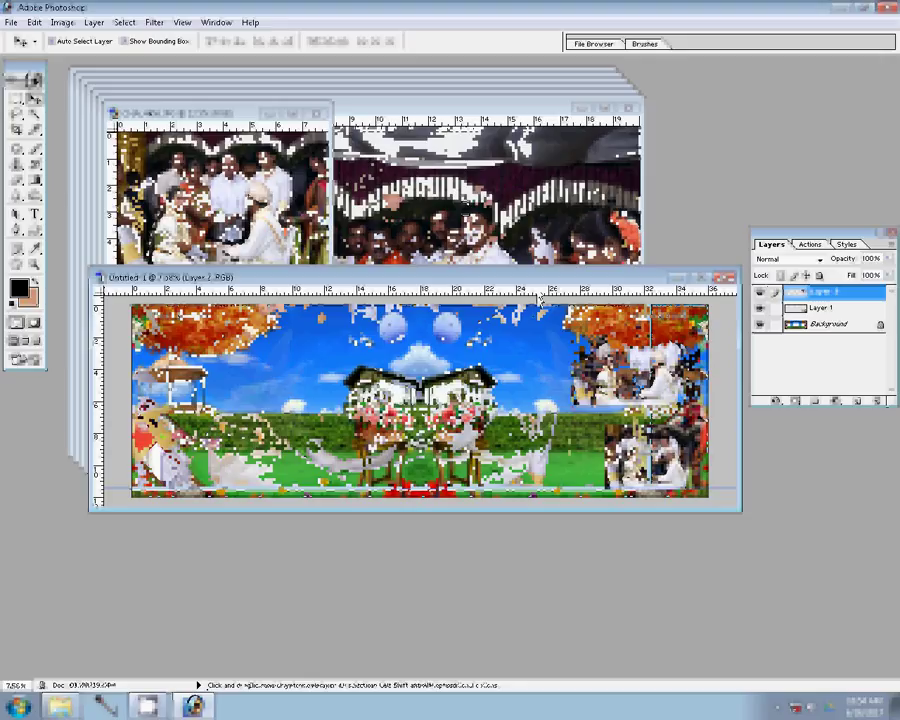
pyautogui.click(596, 470)
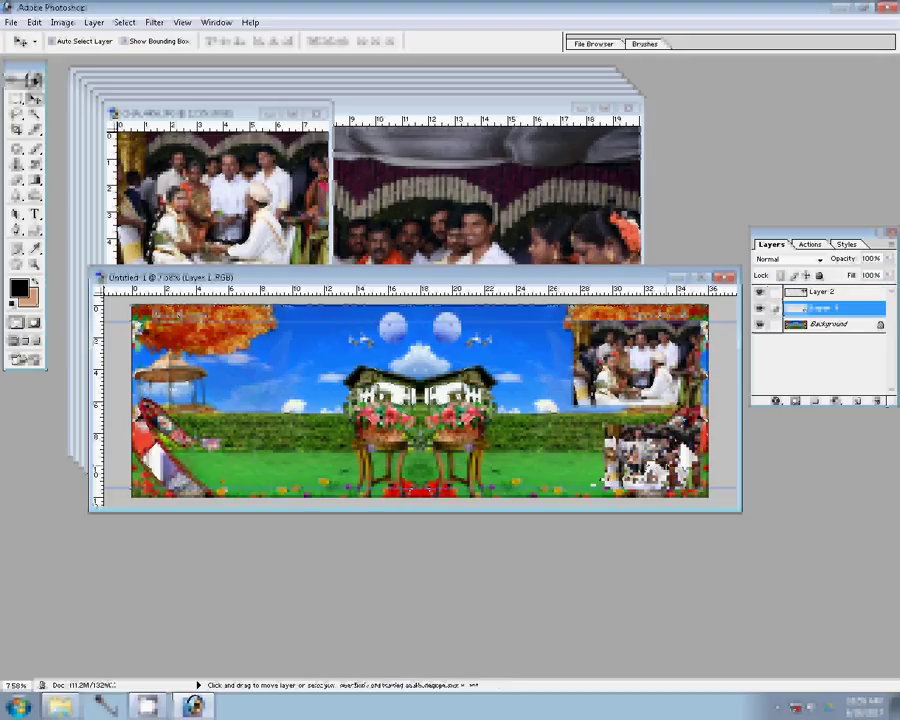
pyautogui.hotkey('ctrl', 't')
pyautogui.moveTo(594, 458)
pyautogui.mouseDown()
pyautogui.moveTo(578, 458)
pyautogui.moveTo(605, 512)
pyautogui.mouseUp()
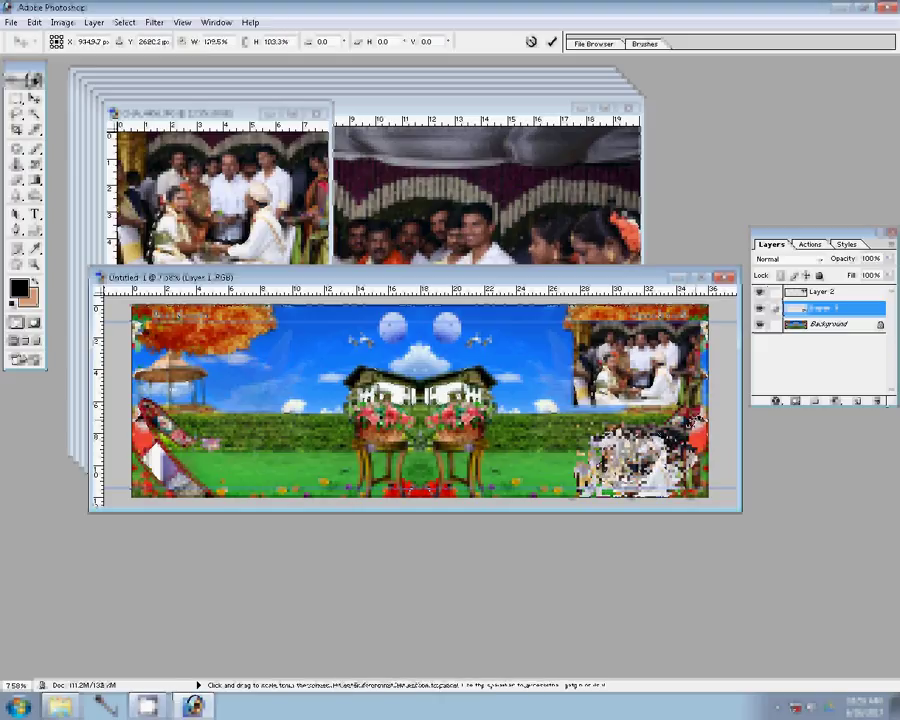
pyautogui.moveTo(415, 332); pyautogui.dragTo(462, 322)
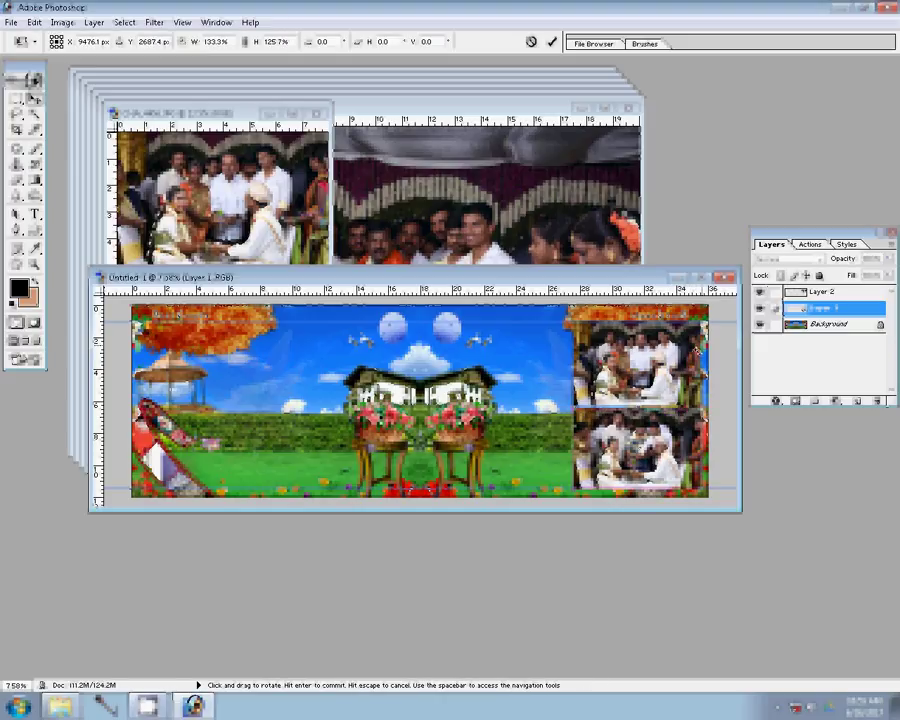
pyautogui.press('Return')
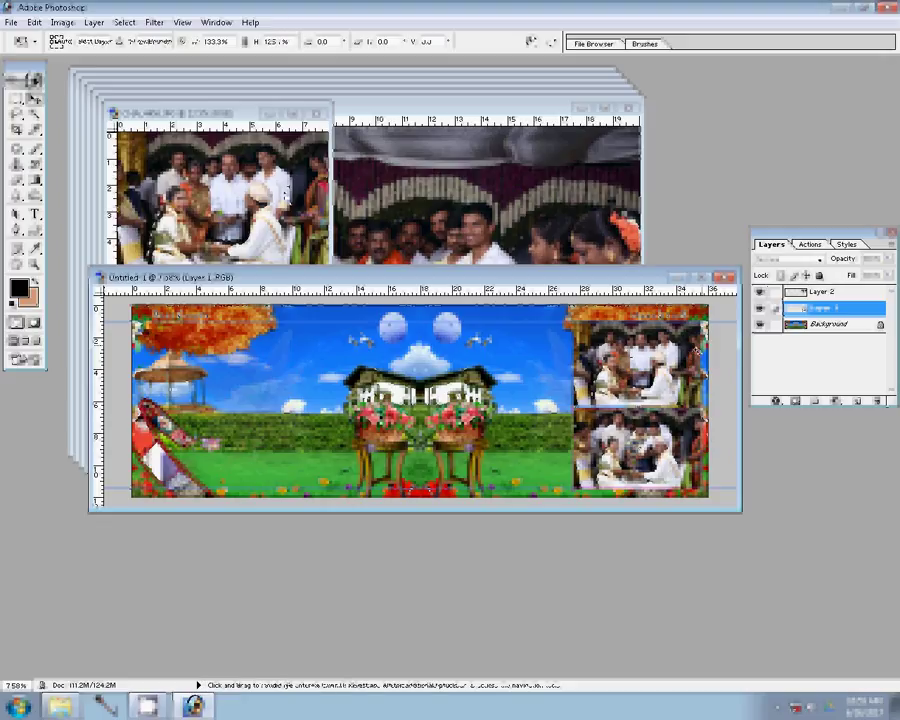
pyautogui.hotkey('ctrl', 'alt', 'w')
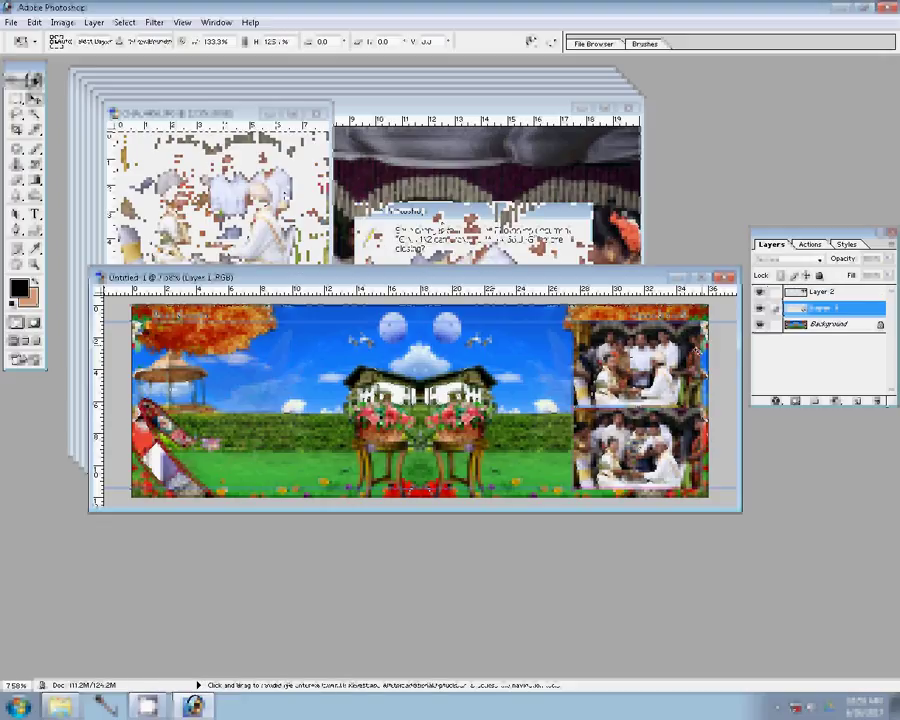
# Resize CHA_4455.JPG, drop it in as Layer 3 beside the top-right photo, and close it unsaved.
pyautogui.press('n')
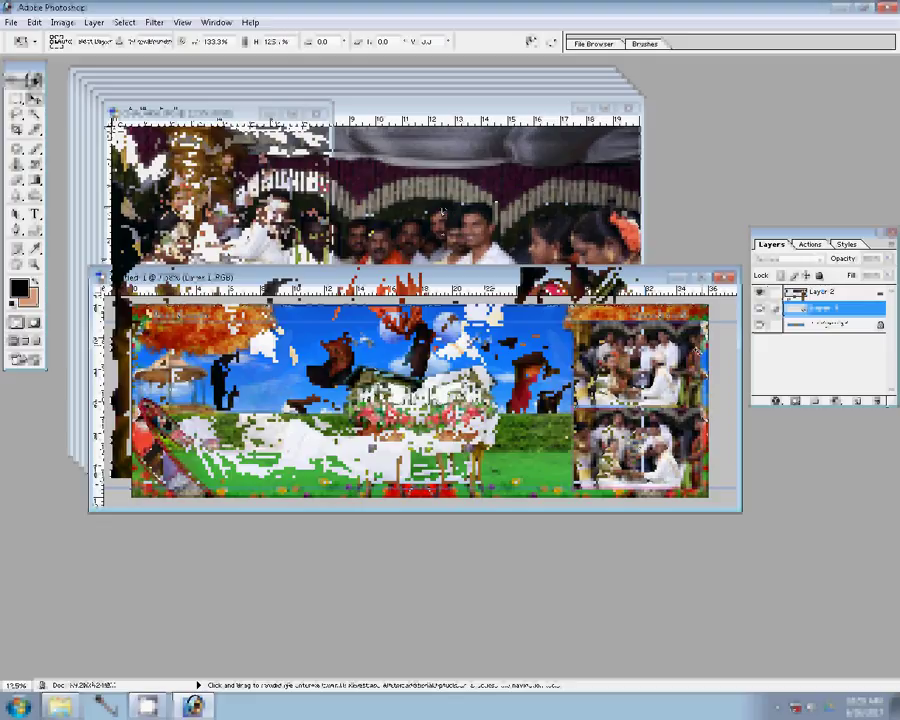
pyautogui.hotkey('ctrl', 'alt', 'i')
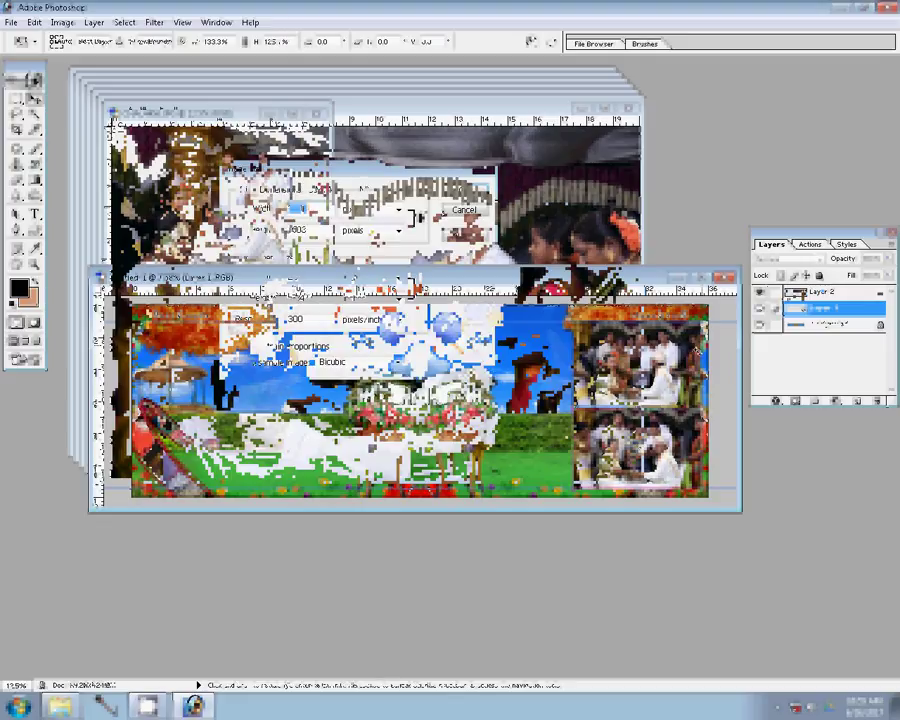
pyautogui.click(462, 192)
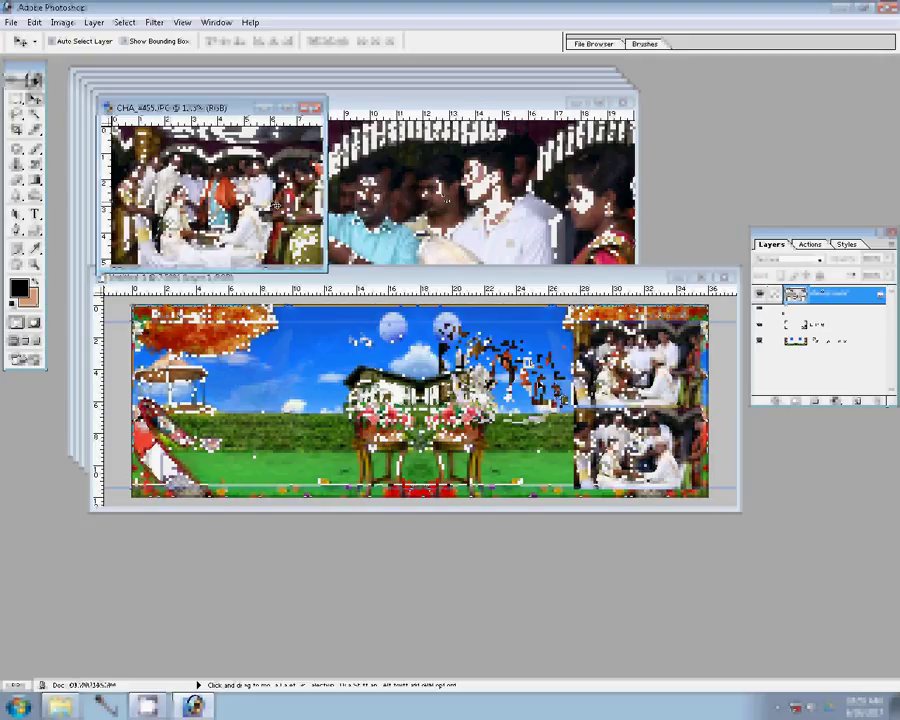
pyautogui.moveTo(310, 262); pyautogui.dragTo(372, 285)
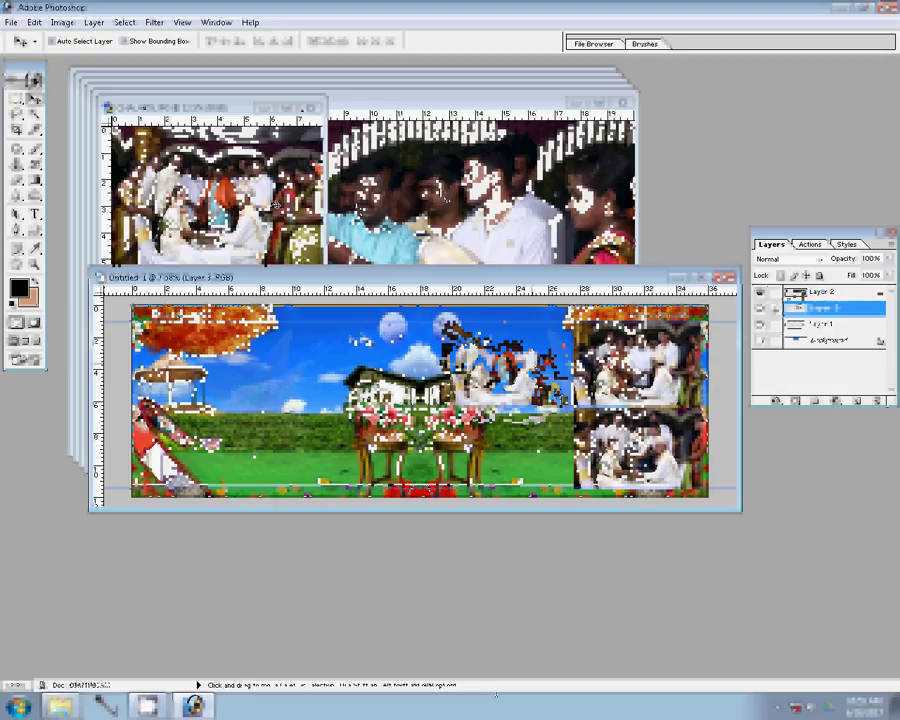
pyautogui.hotkey('ctrl', 'w')
pyautogui.click(476, 268)
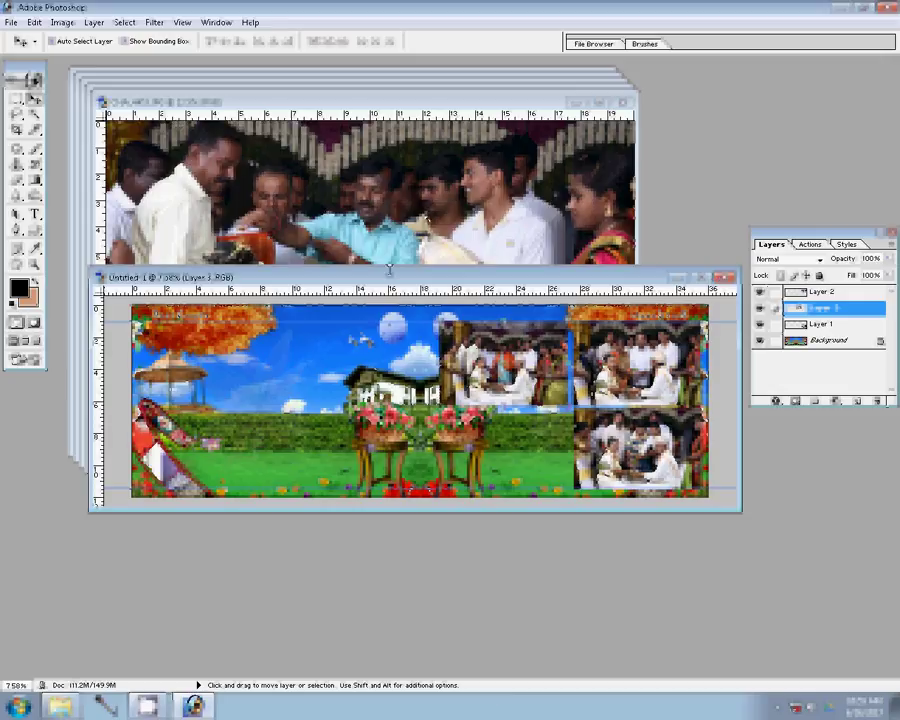
# Resize the next ceremony photo, entering 5720 in Image Size.
pyautogui.hotkey('ctrl', 'v')
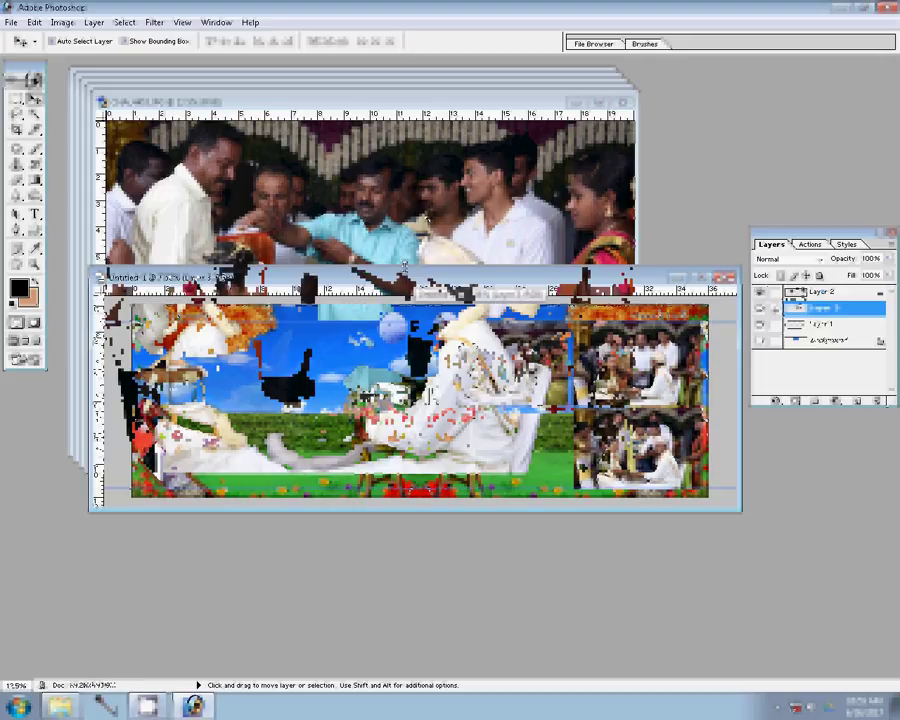
pyautogui.hotkey('ctrl', 'alt', 'i')
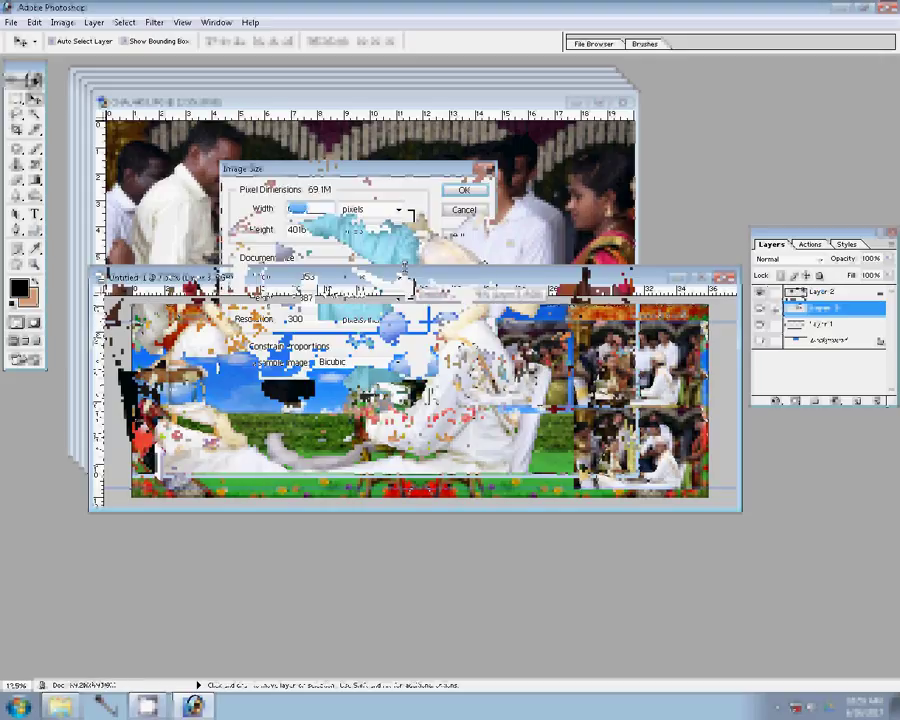
pyautogui.write('5720')
pyautogui.press('Return')
pyautogui.click(451, 192)
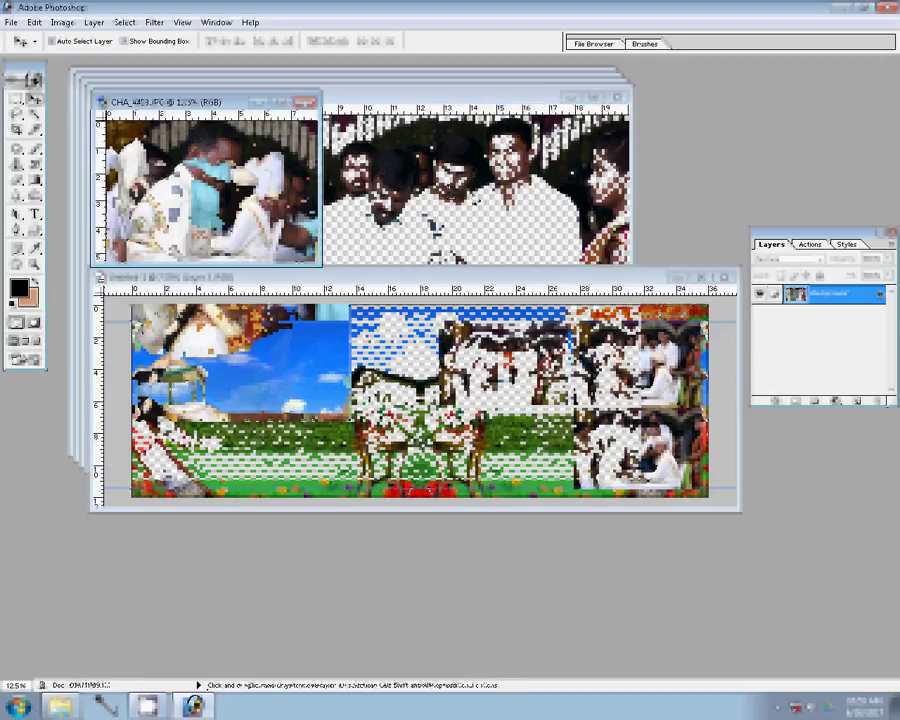
# Position the photo as Layer 4 below the third photo, then select Layer 2.
pyautogui.click(536, 451)
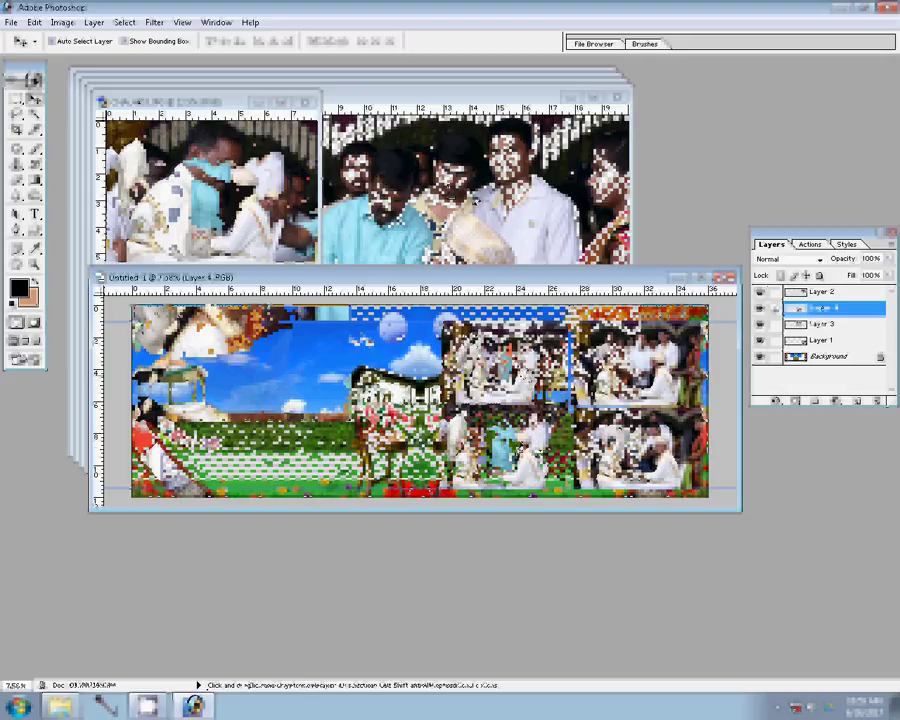
pyautogui.moveTo(821, 308); pyautogui.dragTo(822, 324)
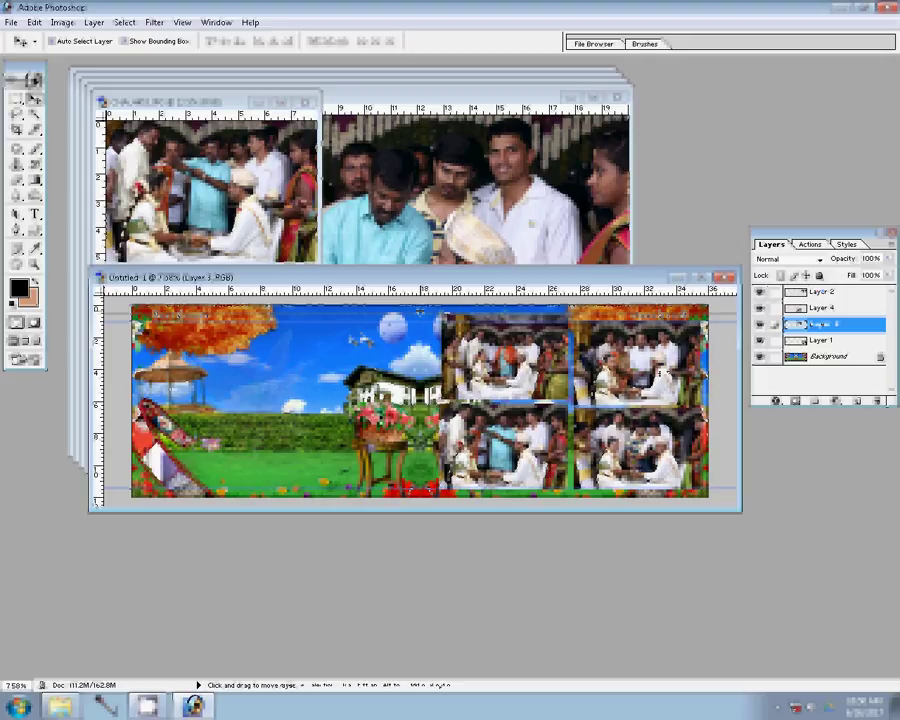
pyautogui.click(821, 291)
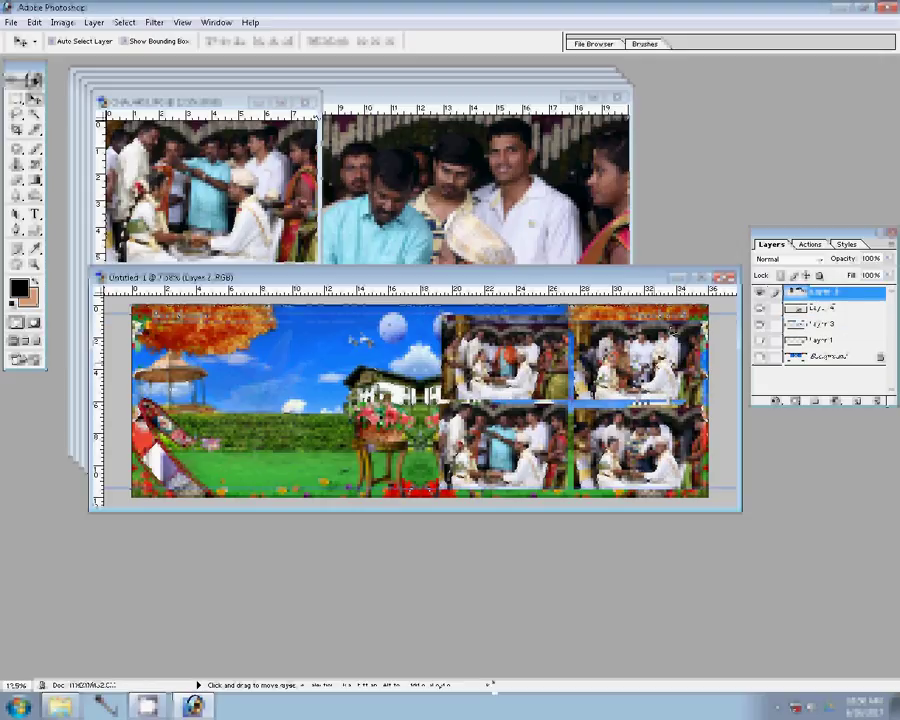
# Close CHA_4453.JPG without saving changes.
pyautogui.click(432, 238)
pyautogui.hotkey('ctrl', 'w')
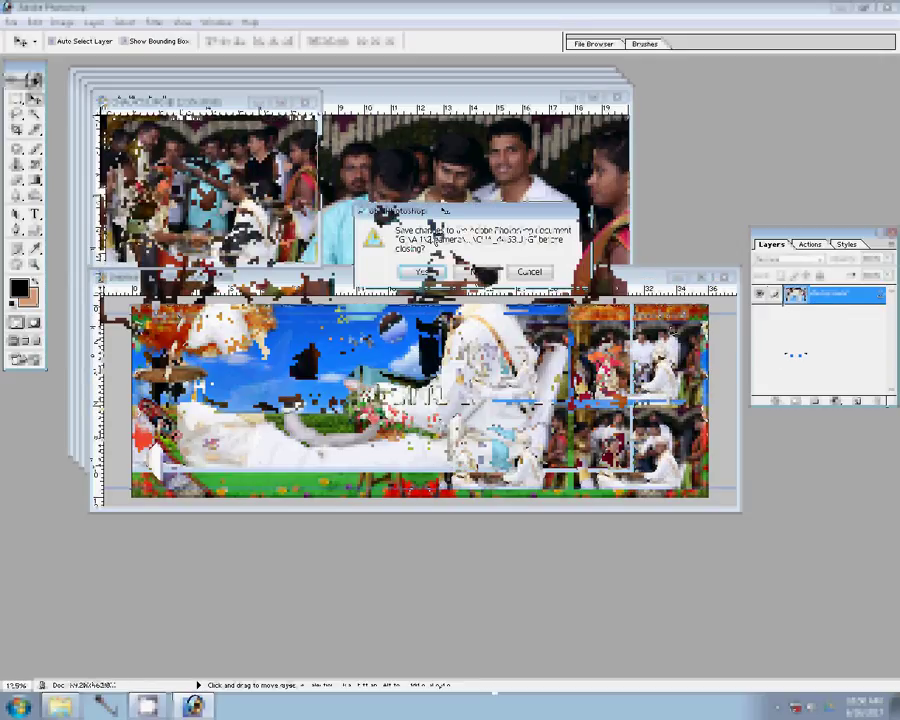
pyautogui.click(472, 266)
# Resize CHA_4452.JPG to 2400 px wide for the template's lower left, then close it.
pyautogui.hotkey('ctrl', 'alt', 'i')
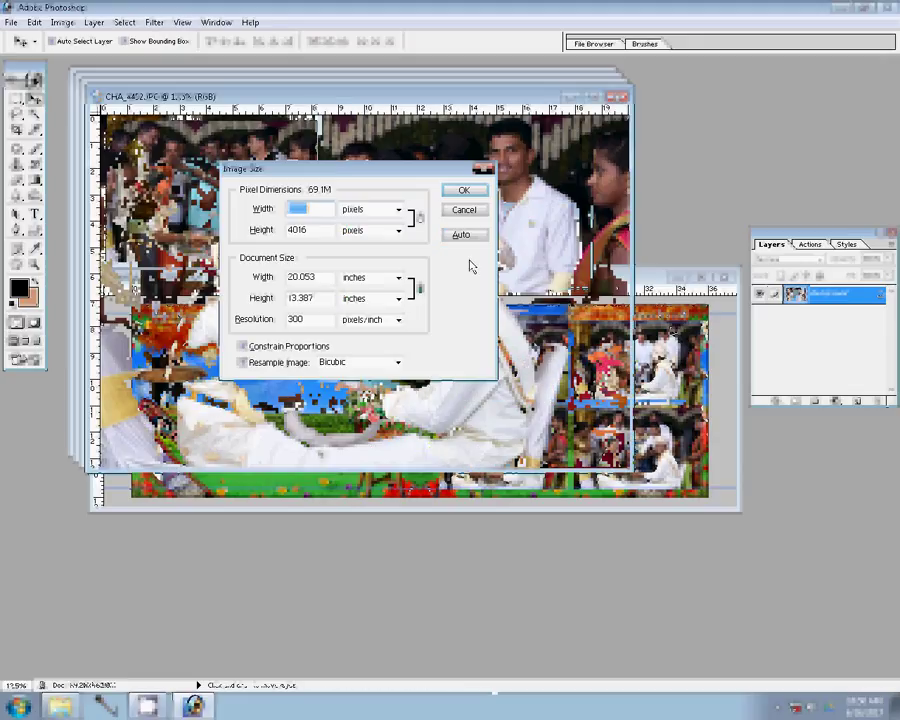
pyautogui.write('2400')
pyautogui.press('Return')
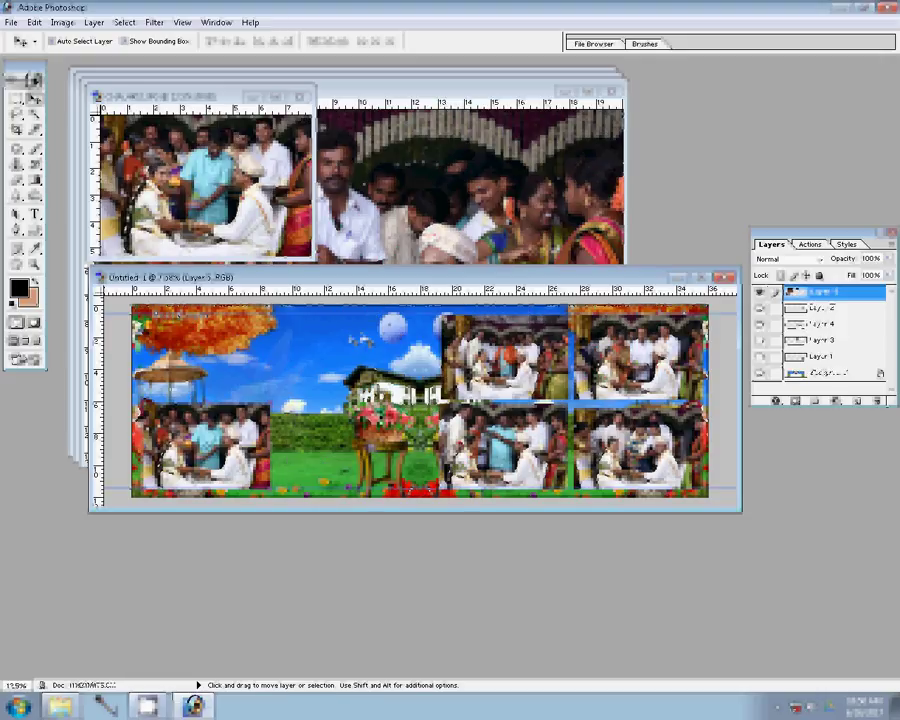
pyautogui.hotkey('ctrl', 'alt', 'w')
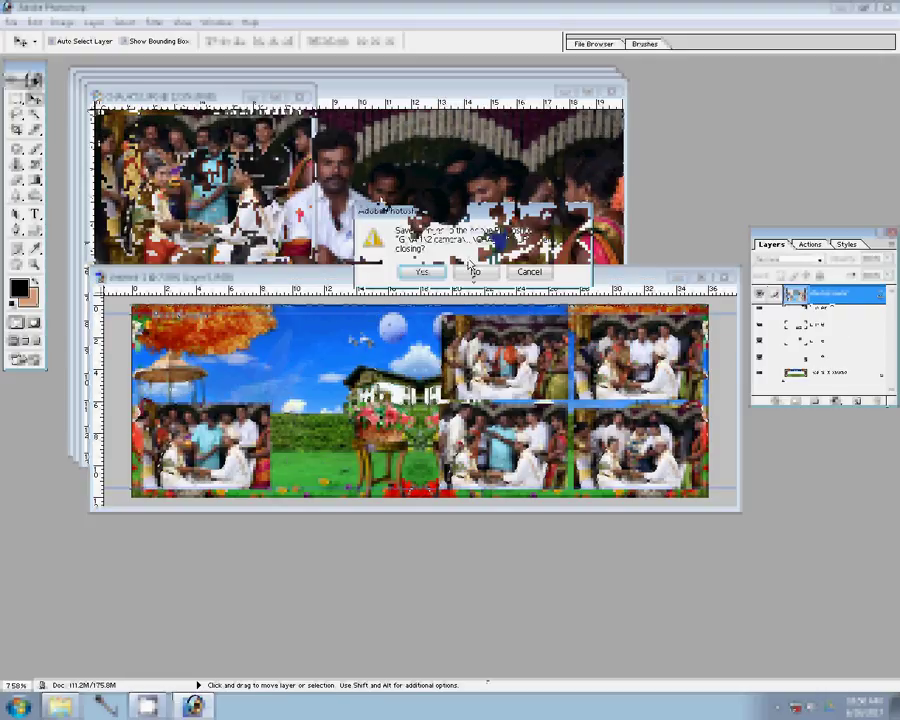
# Discard CHA_4452, resize CHA_4451 and place it as Layer 6 in the upper left.
pyautogui.click(474, 271)
pyautogui.hotkey('ctrl', 'alt', 'i')
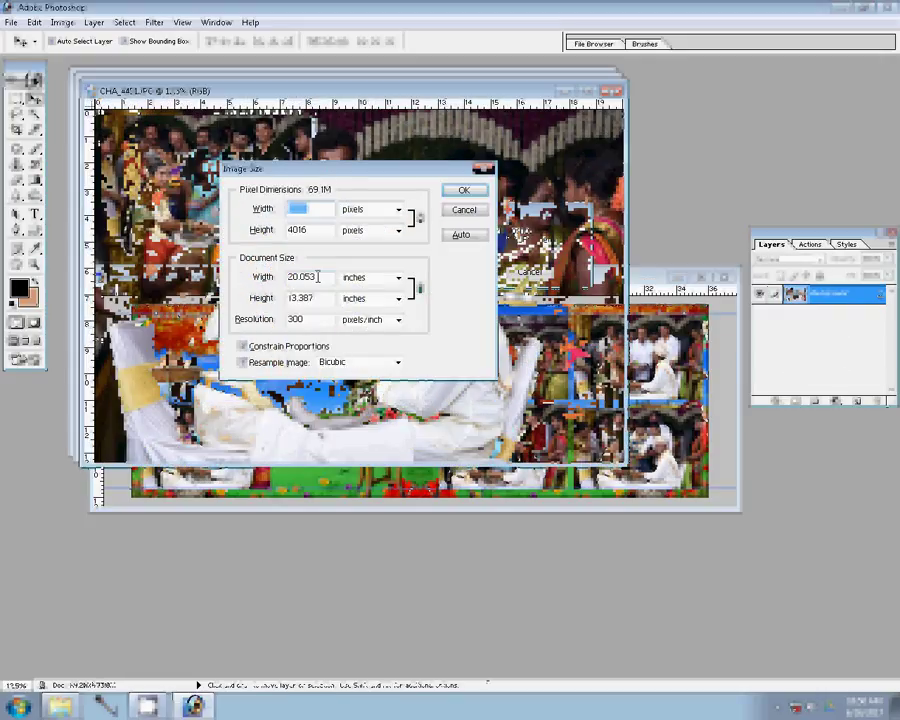
pyautogui.click(462, 190)
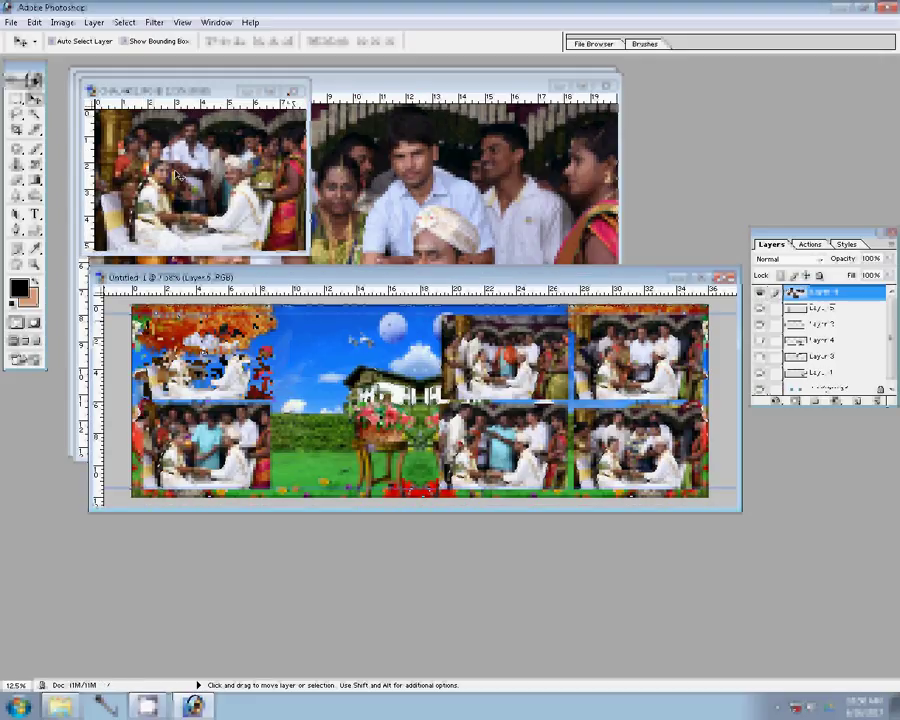
pyautogui.click(294, 92)
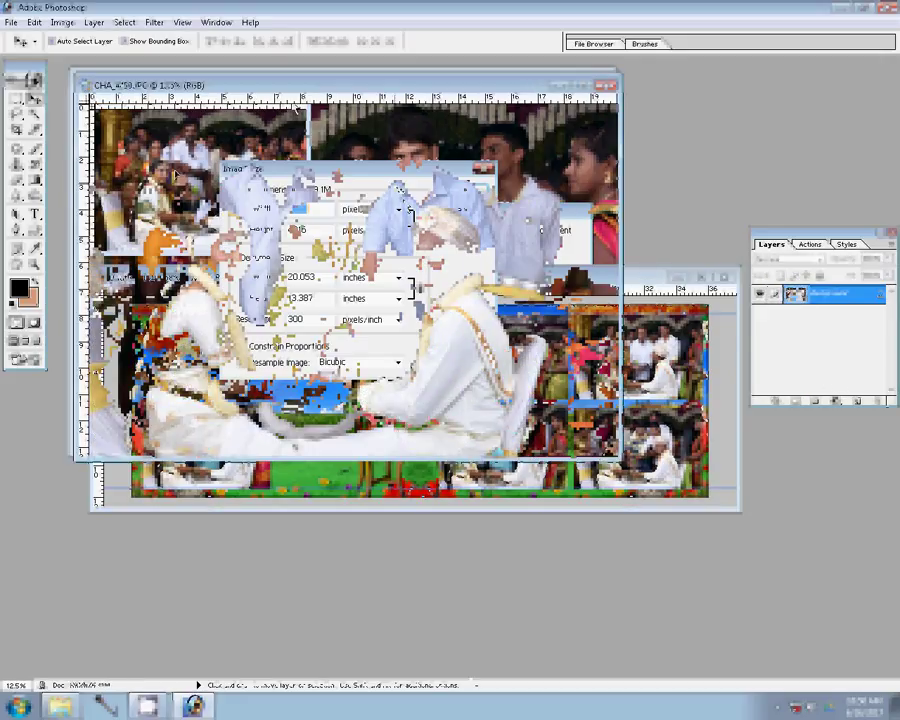
# Resize CHA_4450 with a value of 30 and place it as Layer 7.
pyautogui.write('30')
pyautogui.click(465, 193)
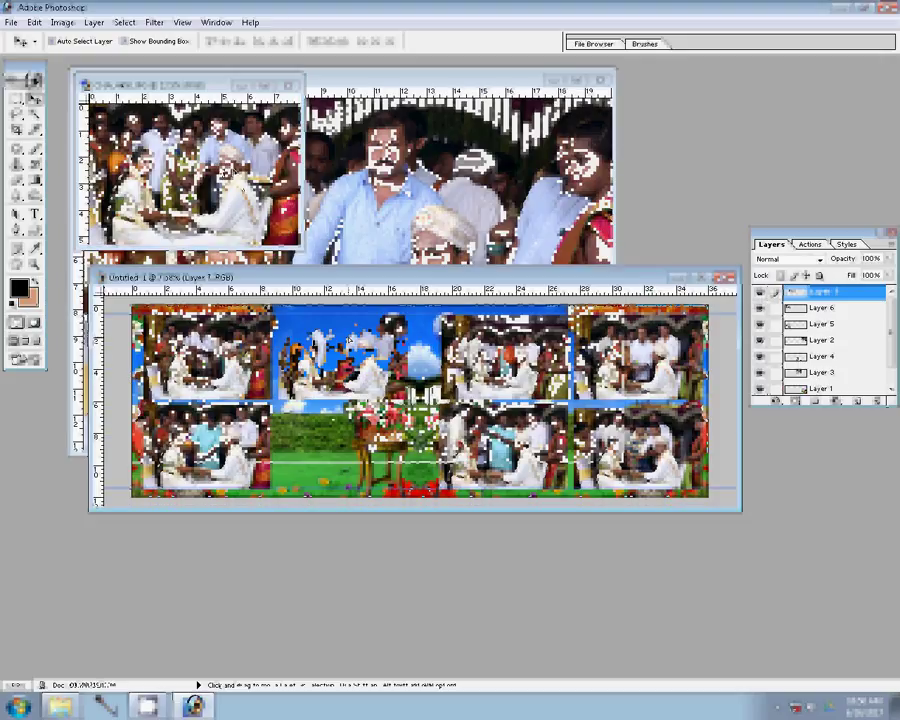
pyautogui.hotkey('ctrl', 'alt', 'w')
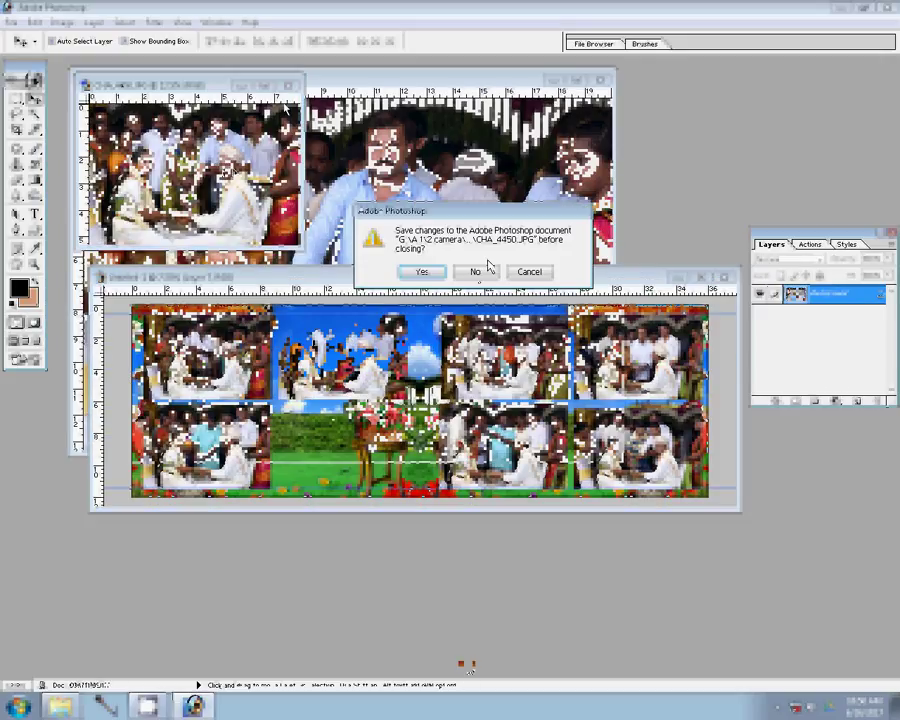
# Discard CHA_4450 and resize CHA_4449, entering 23 in Image Size.
pyautogui.click(488, 265)
pyautogui.click(271, 135)
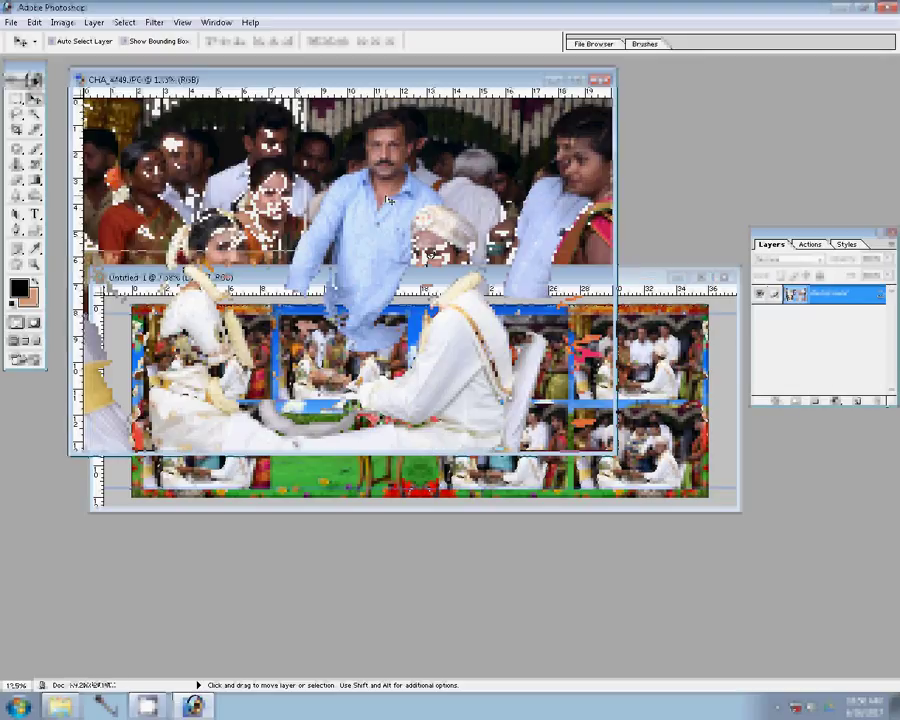
pyautogui.hotkey('ctrl', 'alt', 'i')
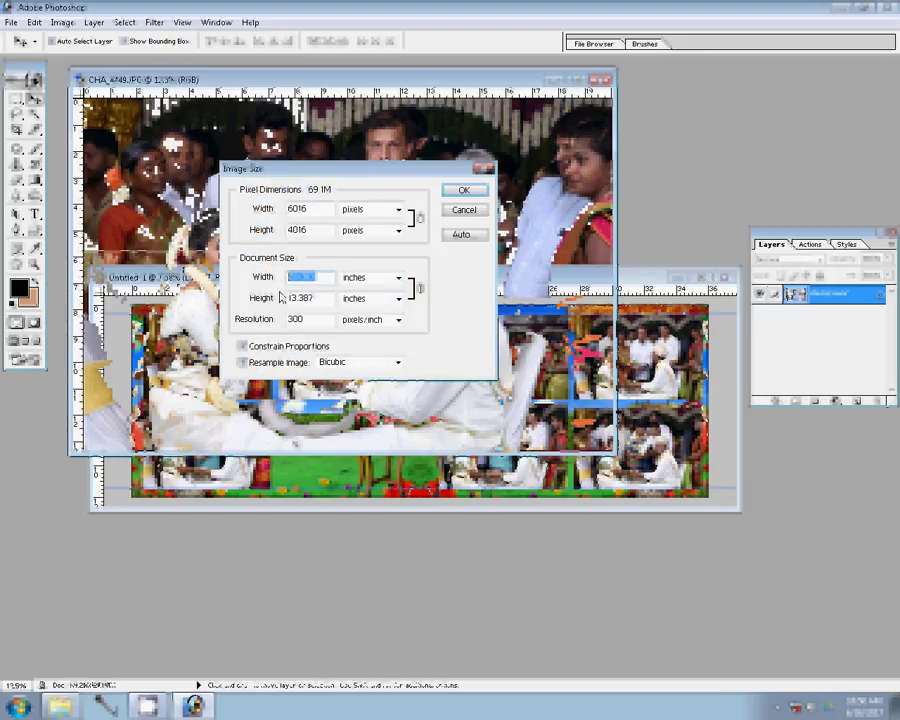
pyautogui.write('23')
pyautogui.click(460, 191)
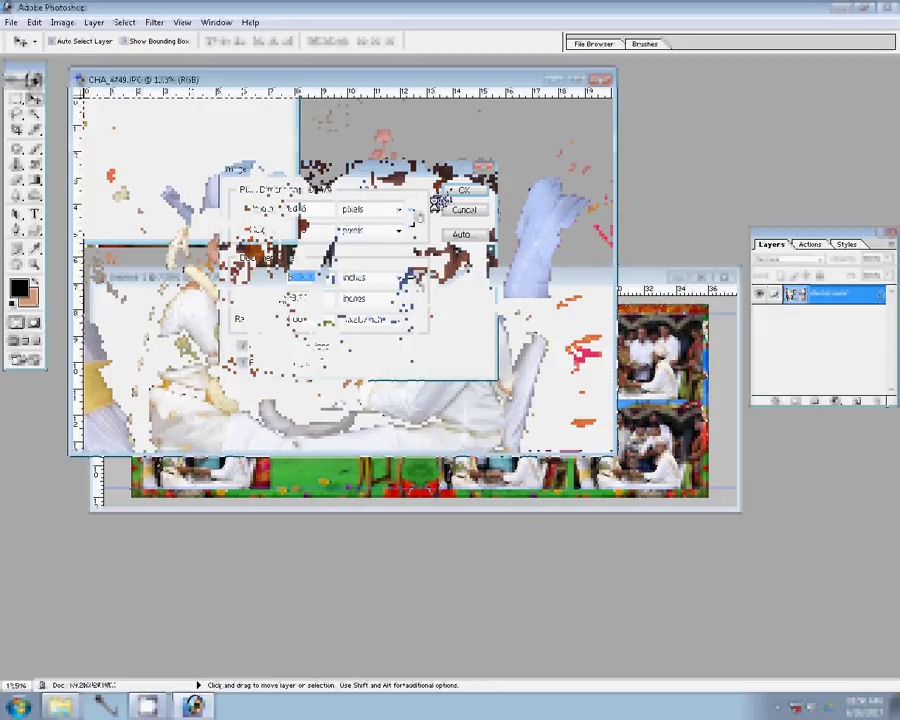
# Place CHA_4449 into the spread as Layer 8 and close it unsaved.
pyautogui.click(337, 372)
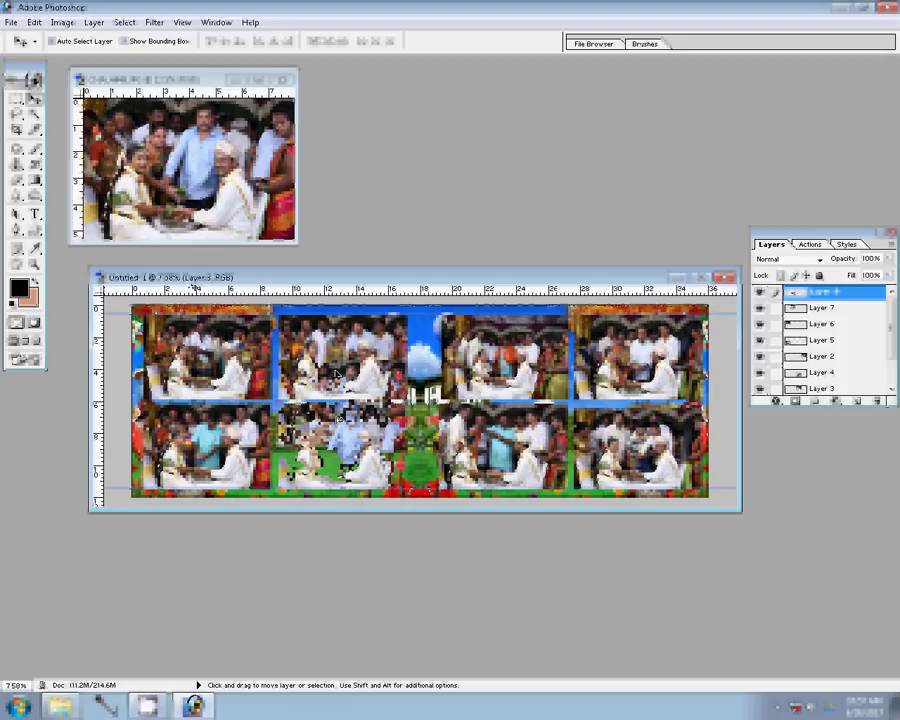
pyautogui.click(286, 79)
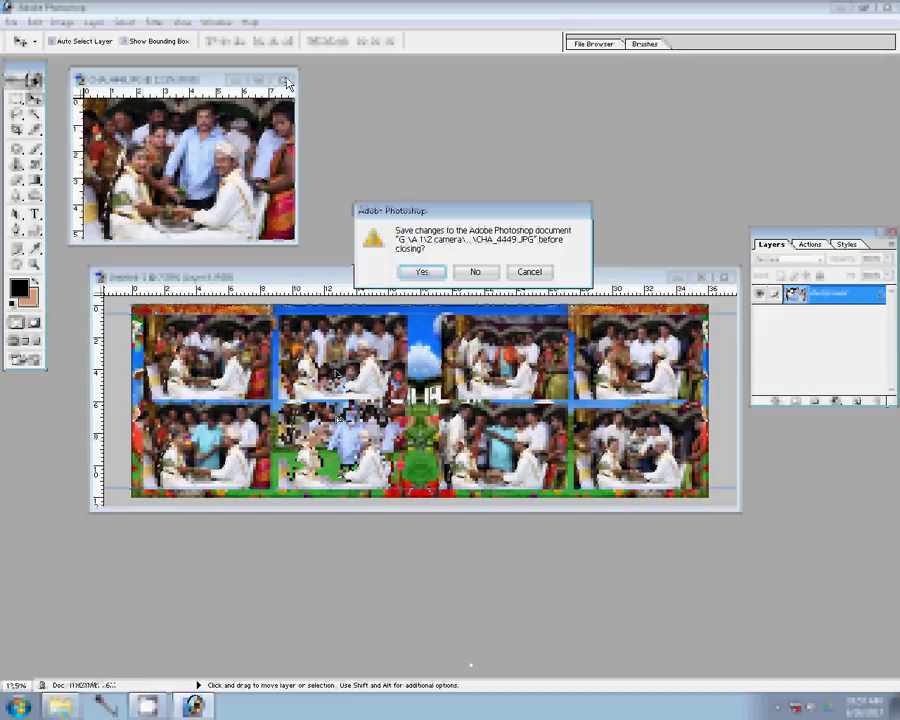
pyautogui.press('n')
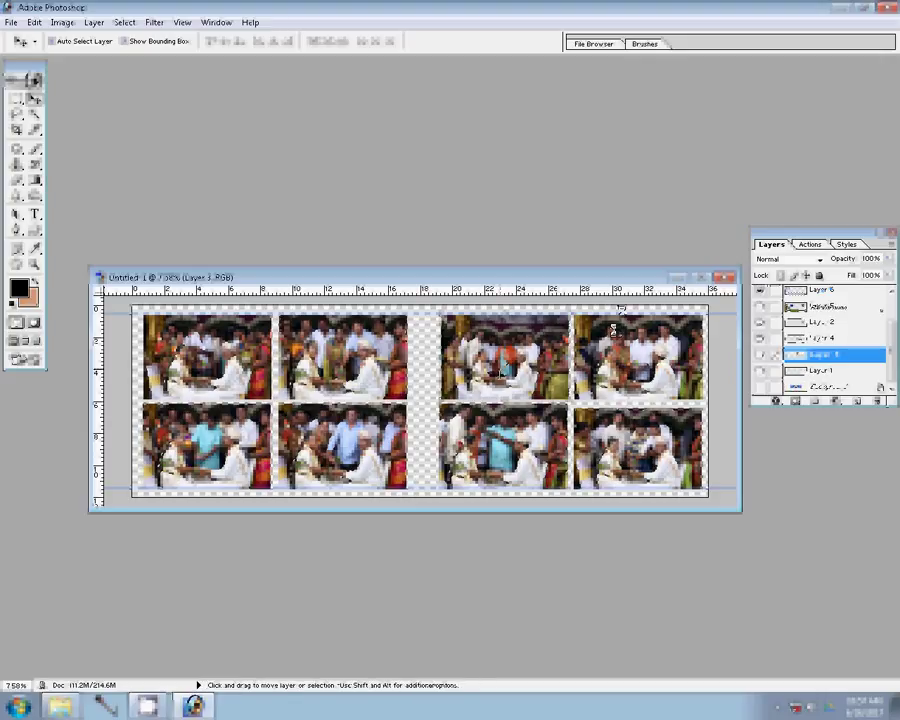
# Merge the visible photo layers into one and add a Stroke layer style.
pyautogui.hotkey('shift', 'ctrl', 'e')
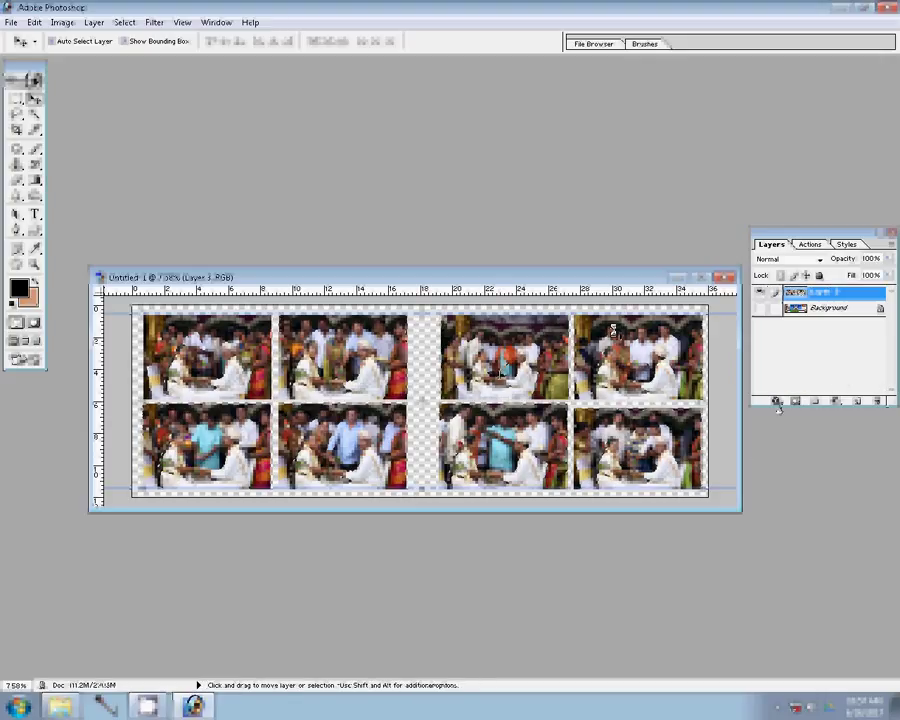
pyautogui.click(776, 401)
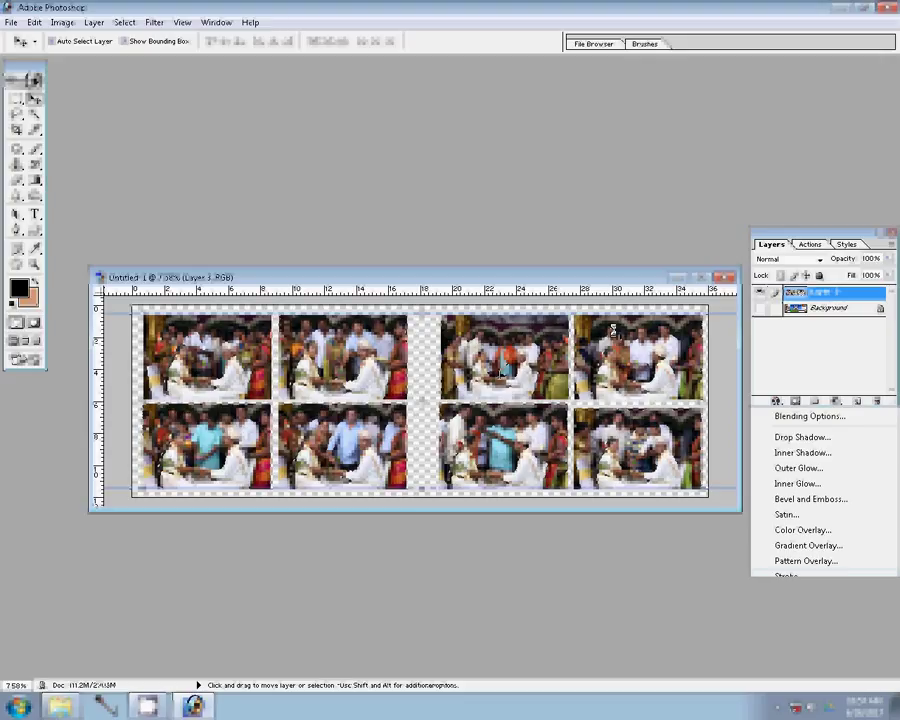
pyautogui.press('Up')
pyautogui.press('Return')
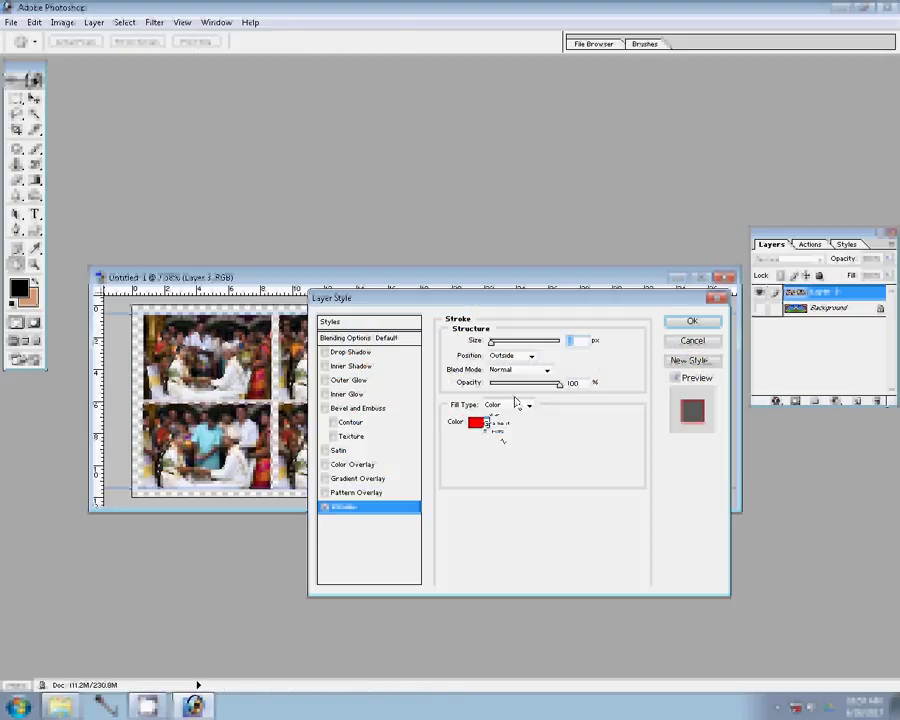
# Give the stroke a pattern fill from a loaded pattern set at size 3 px.
pyautogui.click(515, 404)
pyautogui.click(497, 431)
pyautogui.click(507, 441)
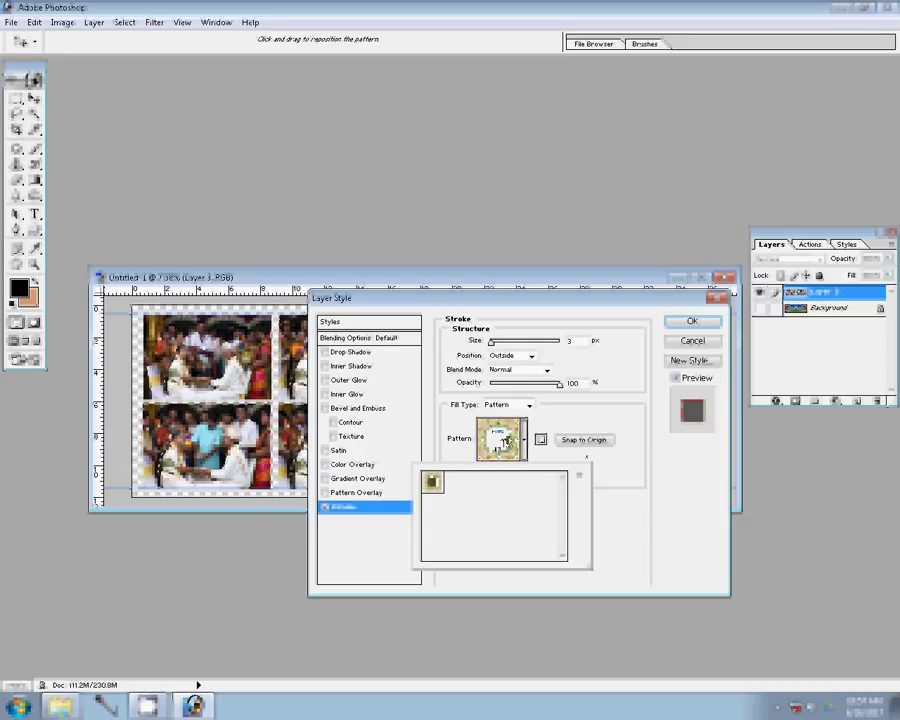
pyautogui.click(581, 479)
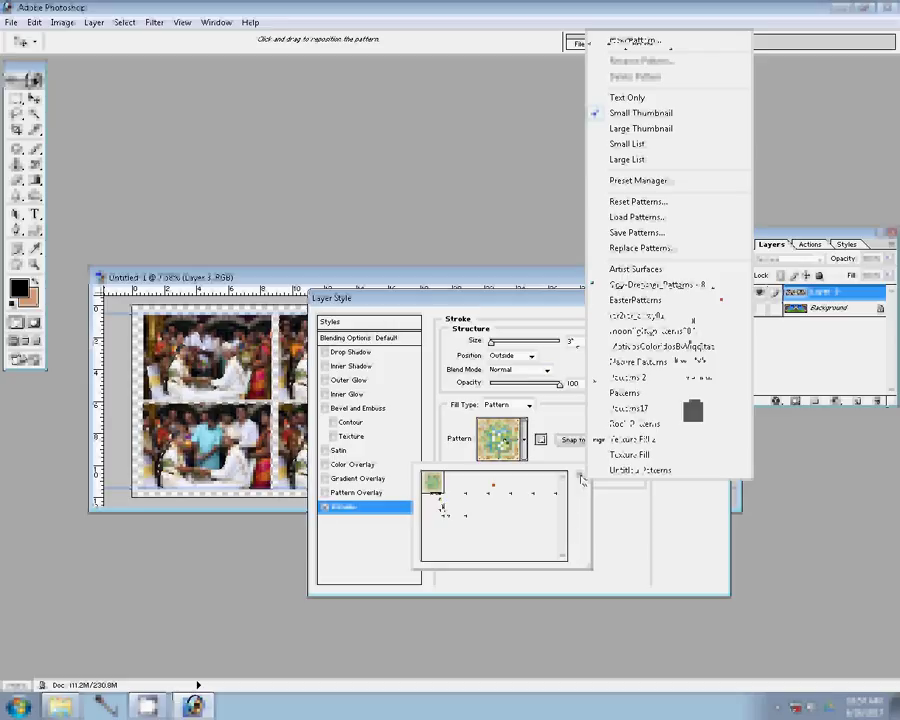
pyautogui.click(570, 352)
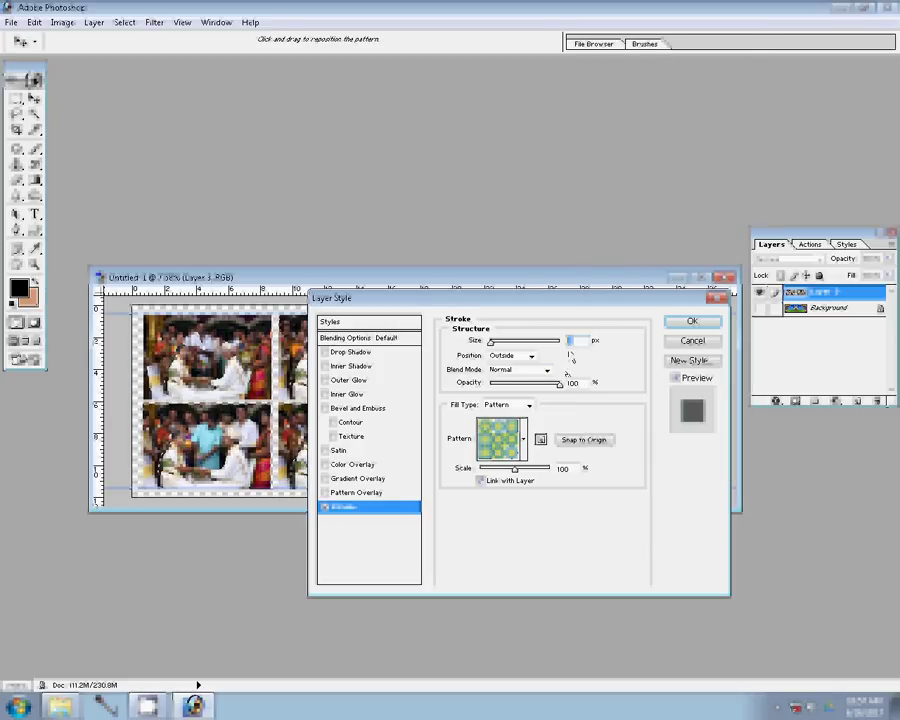
pyautogui.write('3')
pyautogui.click(705, 326)
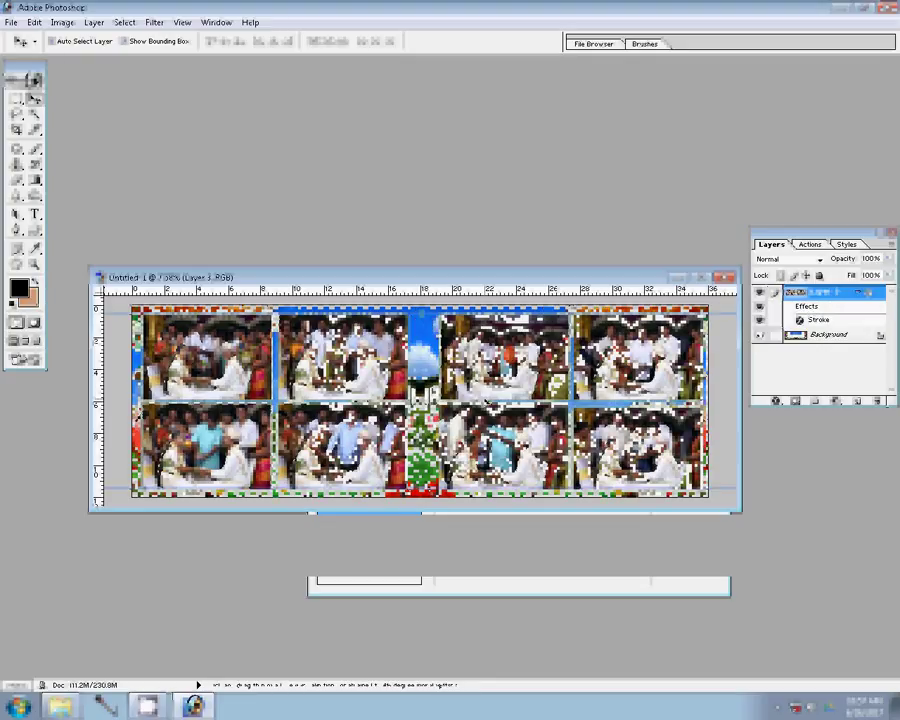
# Save the album spread as 117 in Photoshop PSD format.
pyautogui.hotkey('ctrl', 's')
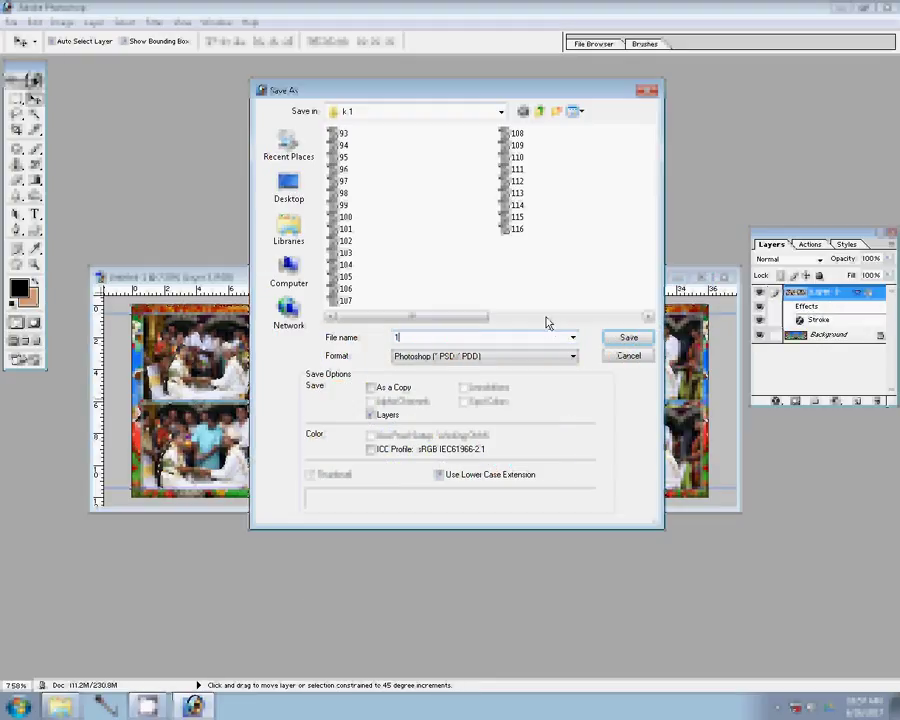
pyautogui.write('17')
pyautogui.press('Return')
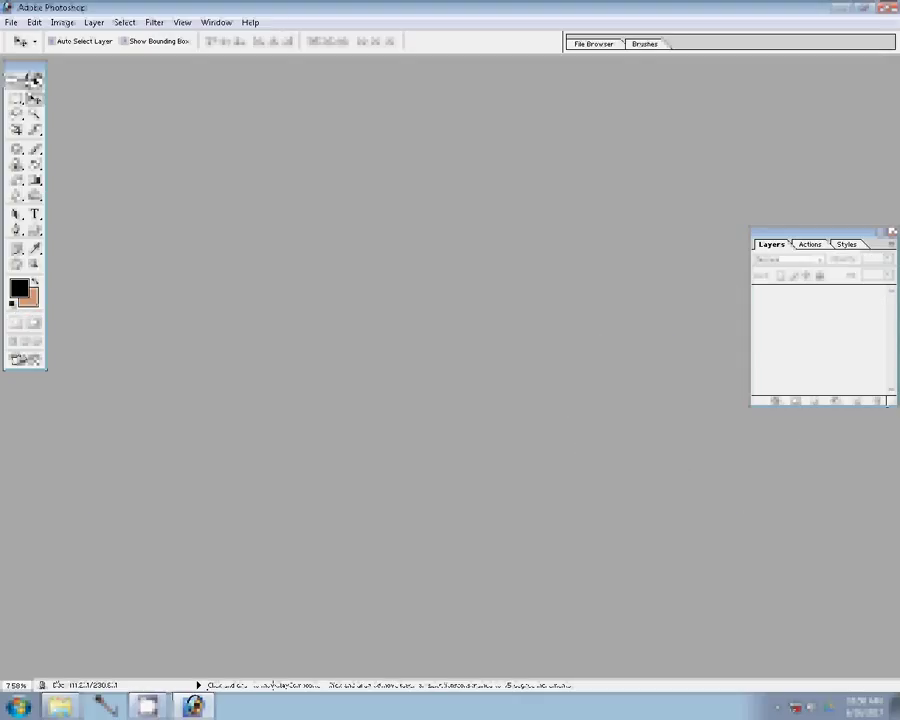
# Move the eight used CHA photos into the Delete folder and minimize Explorer.
pyautogui.hotkey('alt', 'Tab')
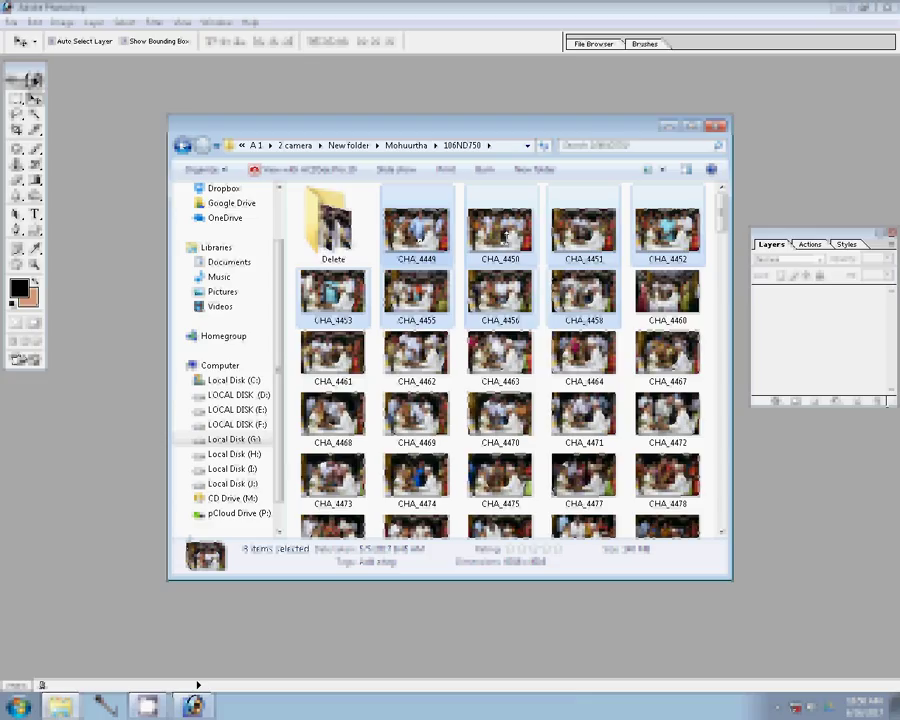
pyautogui.moveTo(410, 235); pyautogui.dragTo(330, 245)
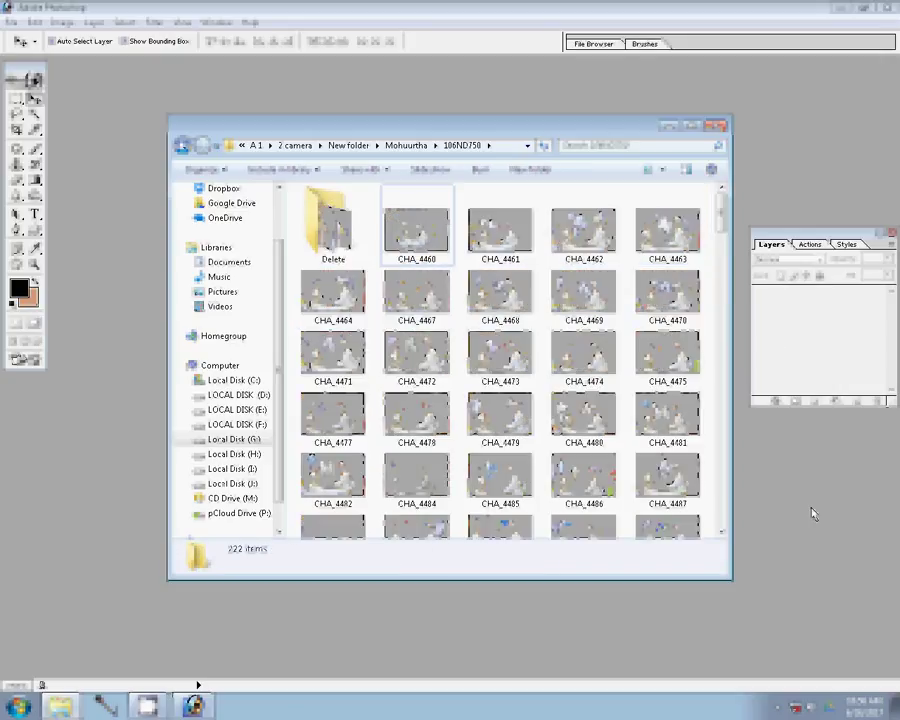
pyautogui.click(813, 513)
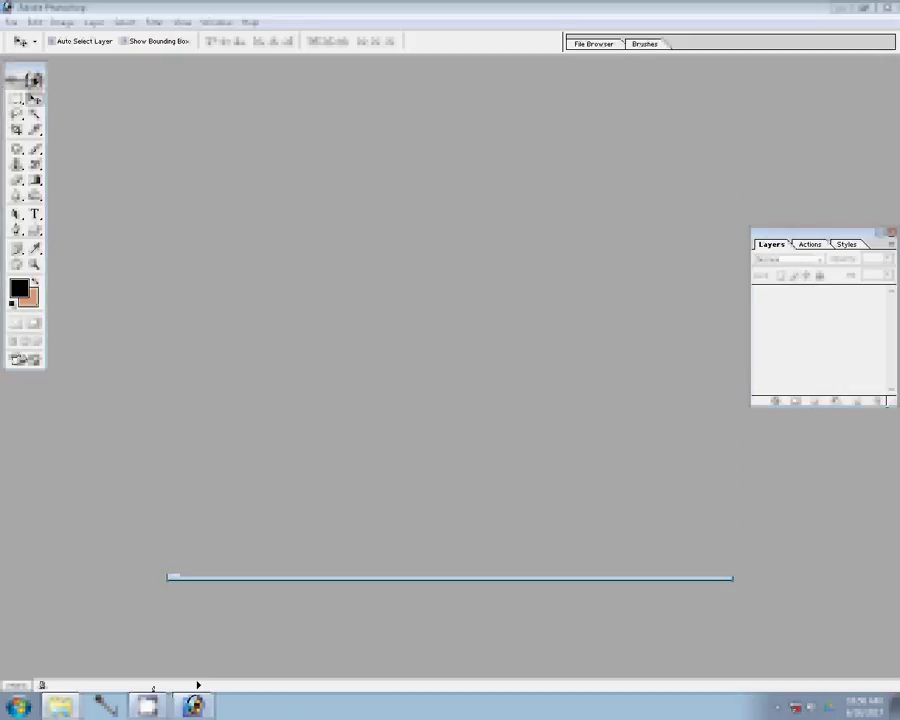